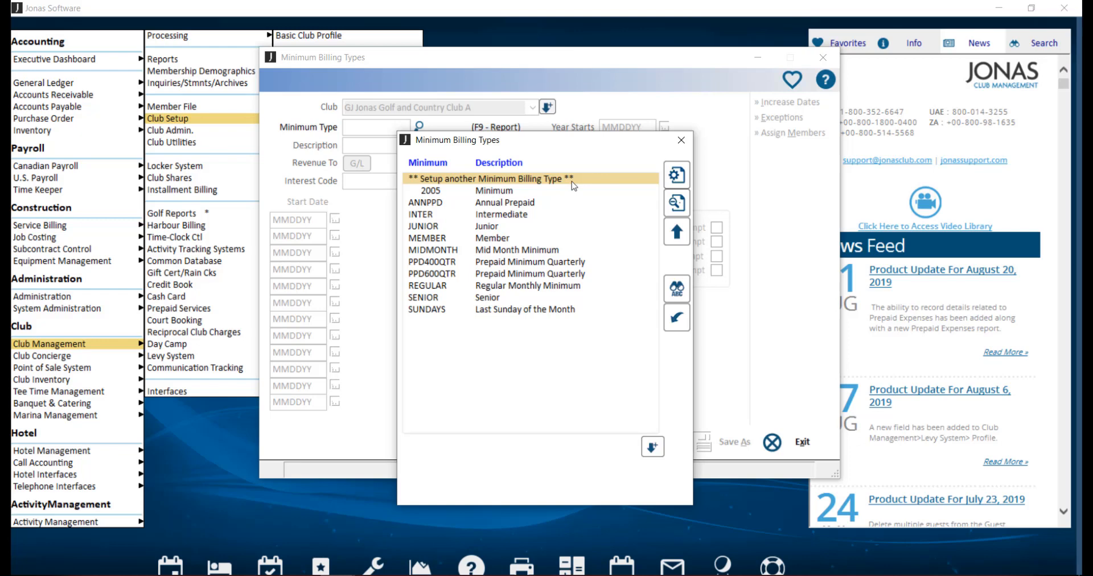
Step: Open the REGULAR minimum billing type and add the first active member from the member lookup to its assignment list
{"action": "double_click", "coordinate": [573, 286]}
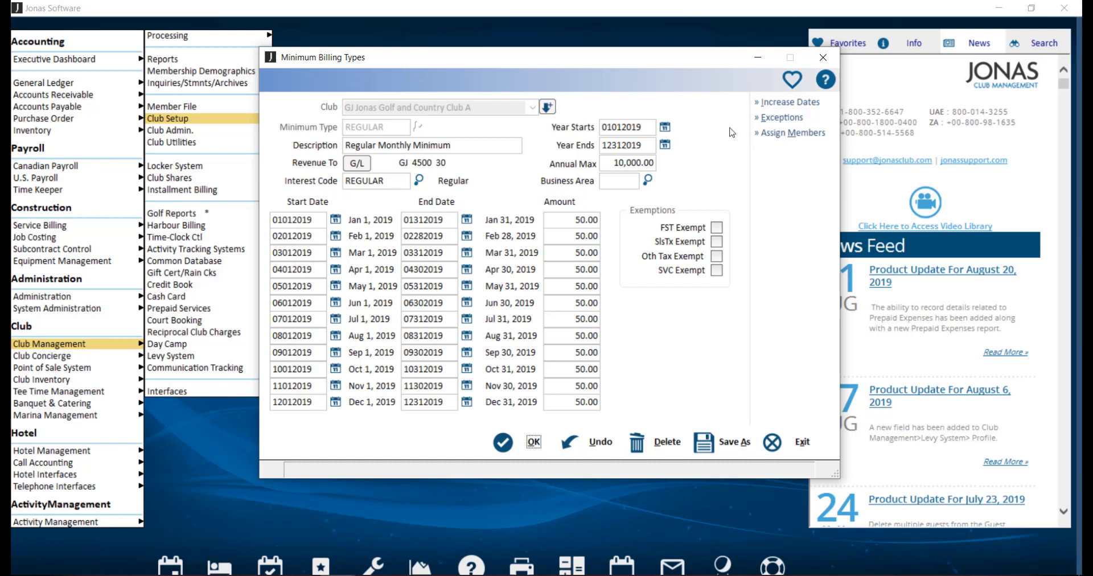
{"action": "left_click", "coordinate": [780, 137]}
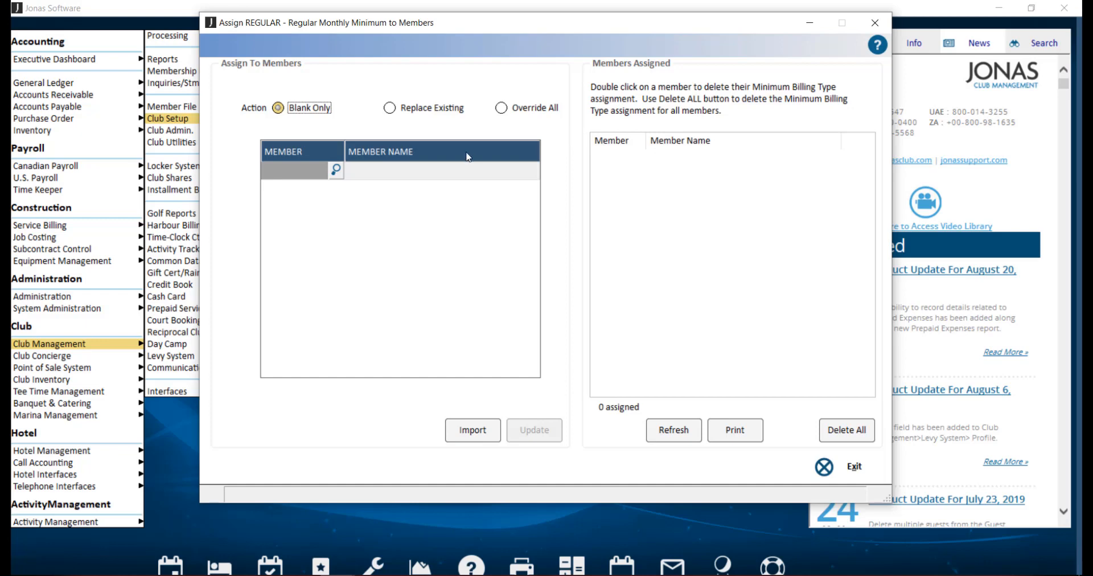
{"action": "left_click", "coordinate": [335, 171]}
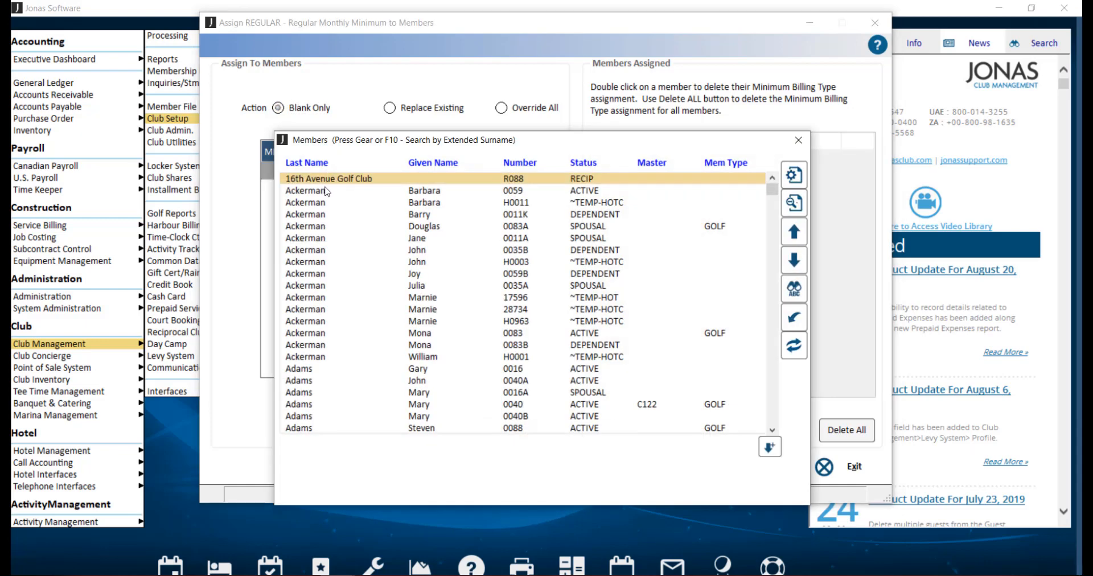
{"action": "double_click", "coordinate": [325, 191]}
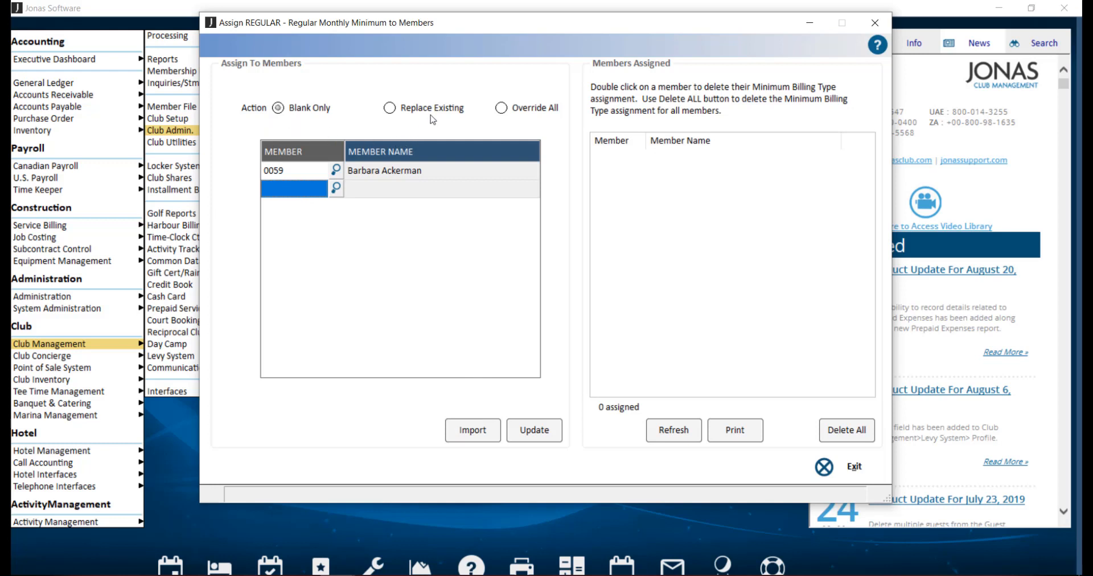
Step: Assign the Regular Monthly Minimum to the listed member using the Override All action
{"action": "left_click", "coordinate": [497, 108]}
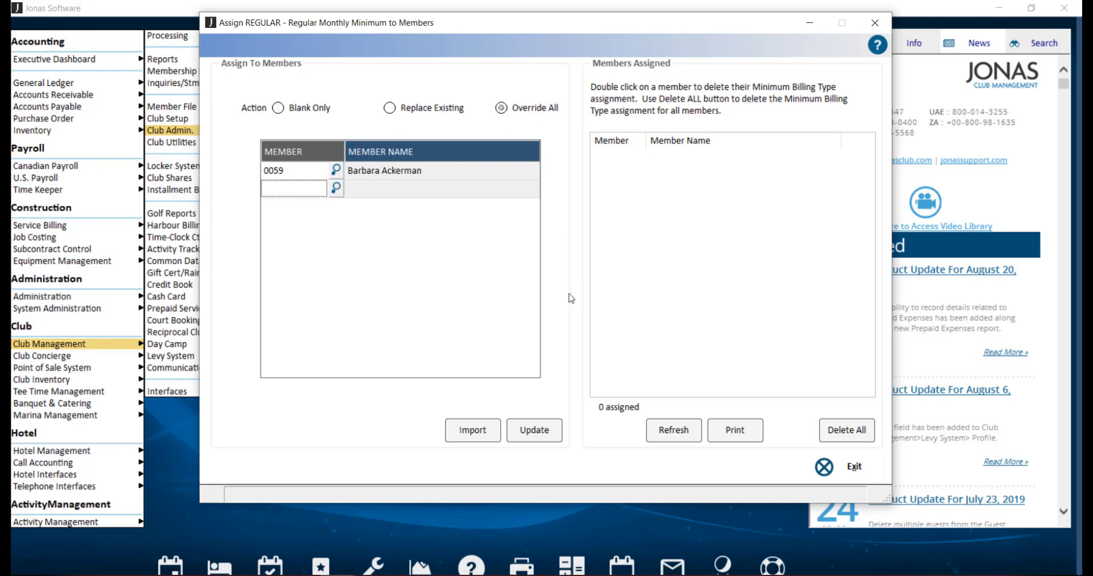
{"action": "left_click", "coordinate": [557, 427]}
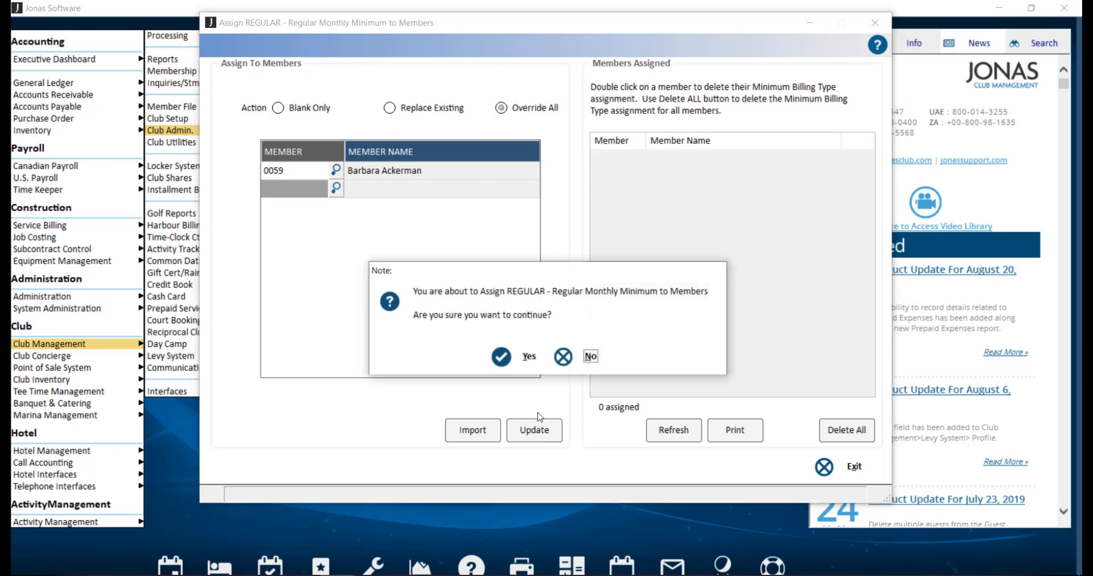
{"action": "left_click", "coordinate": [529, 365]}
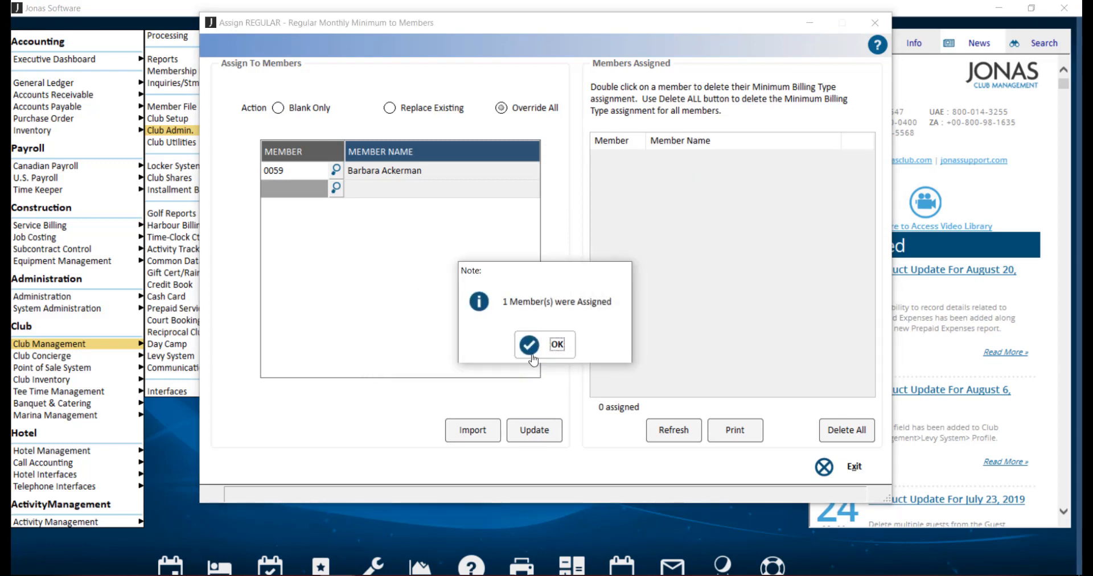
{"action": "left_click", "coordinate": [534, 361]}
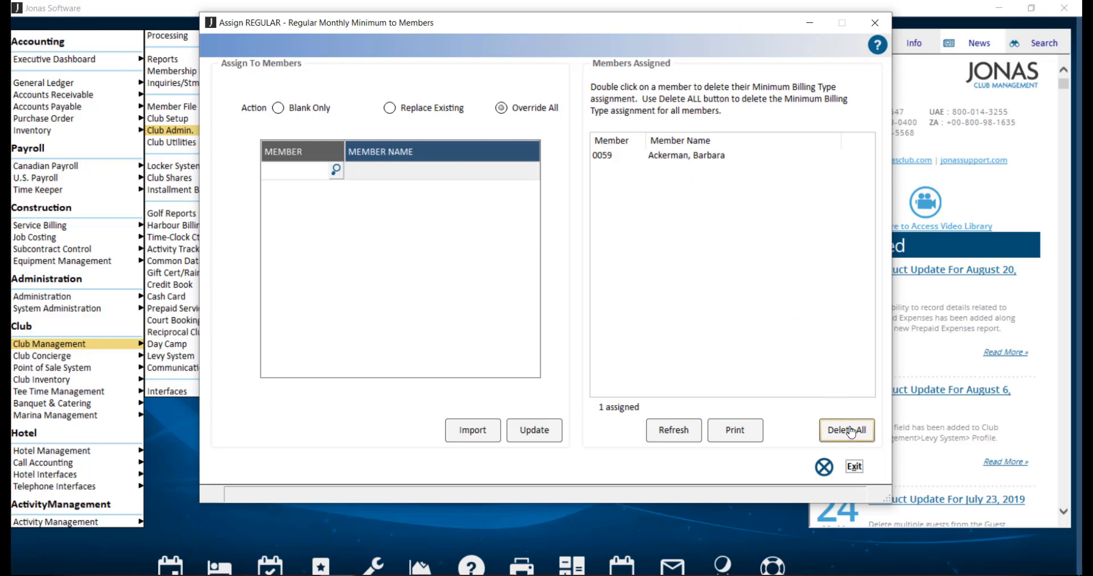
Step: Leave the member assignments, save the REGULAR minimum billing type, and close the minimum billing setup
{"action": "left_click", "coordinate": [852, 477]}
{"action": "left_click", "coordinate": [514, 345]}
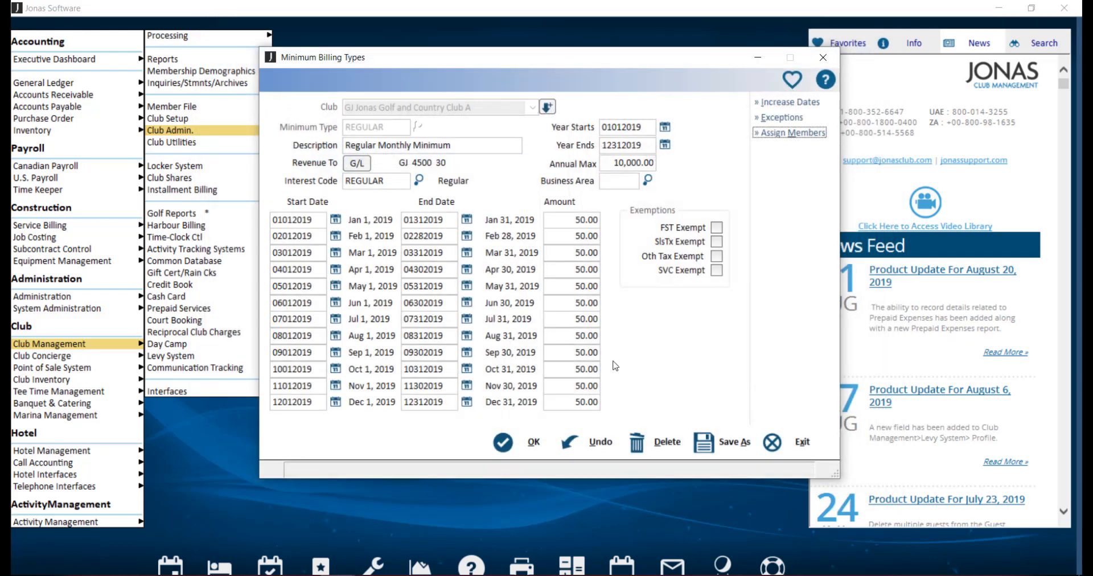
{"action": "left_click", "coordinate": [545, 438]}
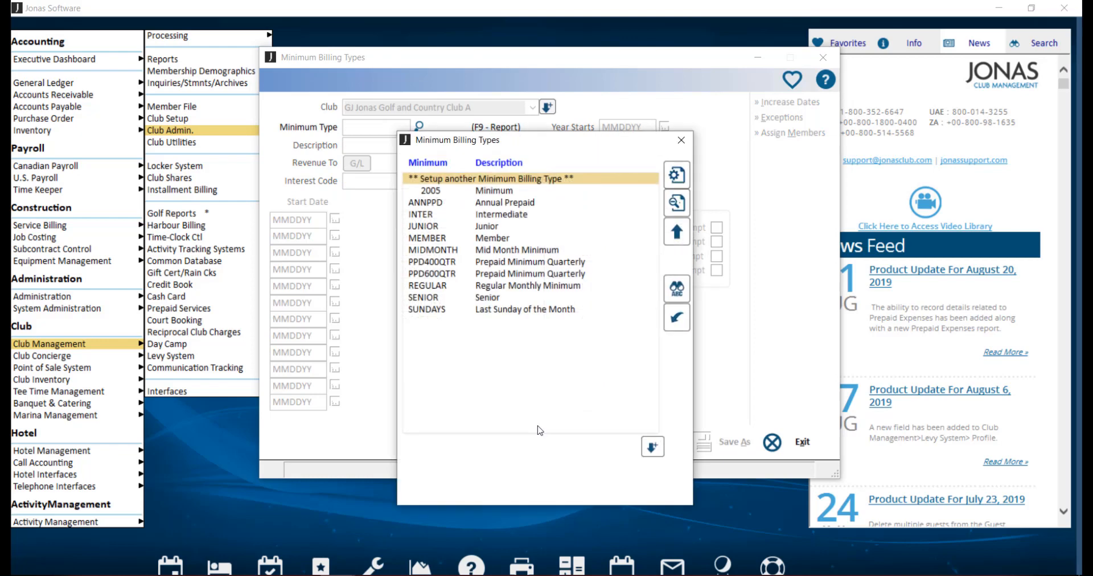
{"action": "key", "text": "Escape"}
{"action": "key", "text": "Escape"}
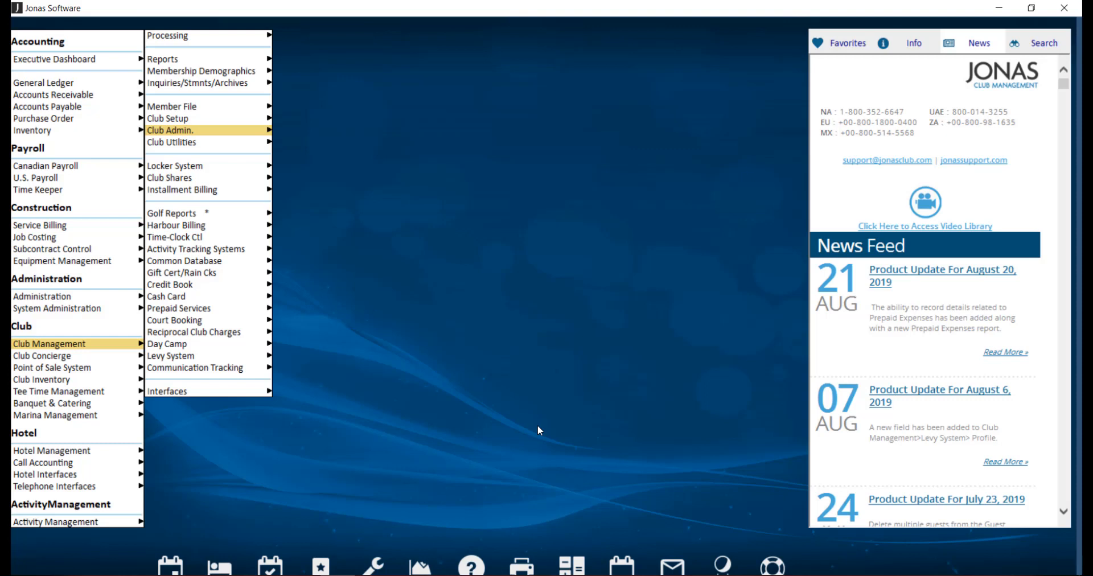
Step: Check the minimum billing type in the assigned member's billing information and close the member record
{"action": "mouse_move", "coordinate": [262, 107]}
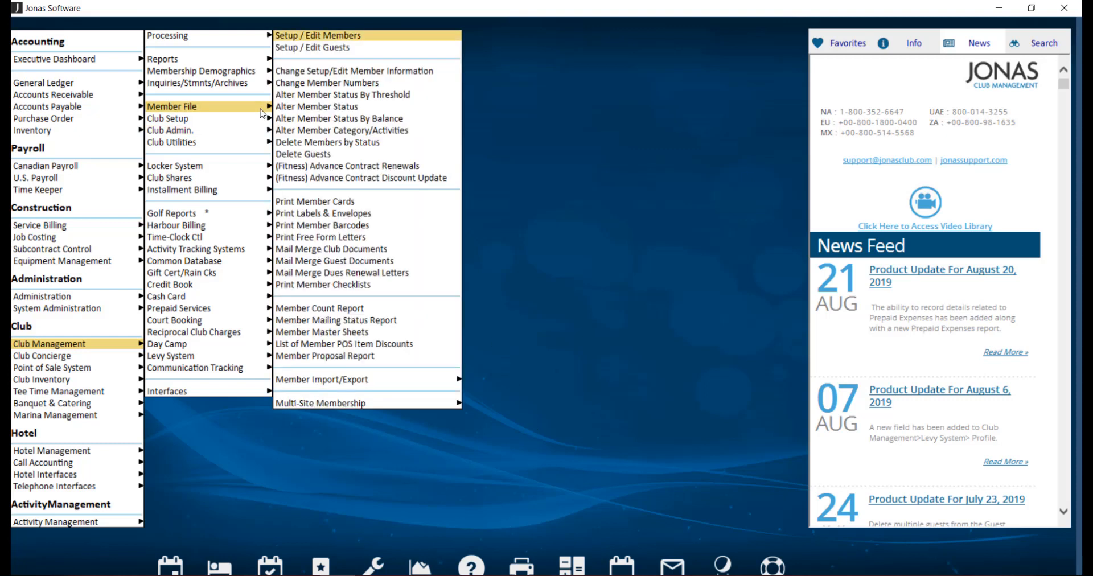
{"action": "left_click", "coordinate": [370, 38]}
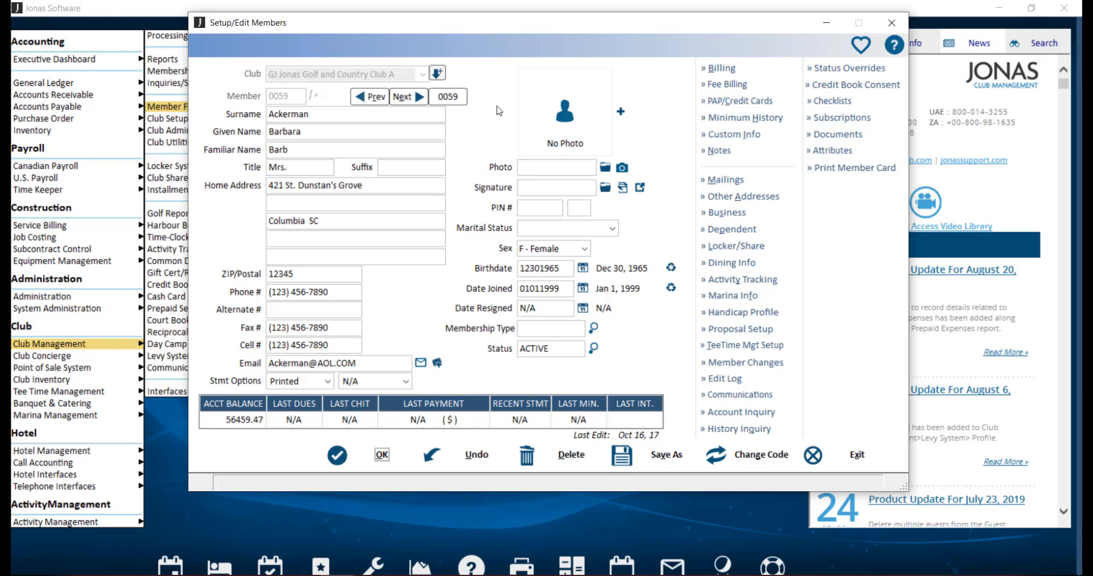
{"action": "left_click", "coordinate": [716, 73]}
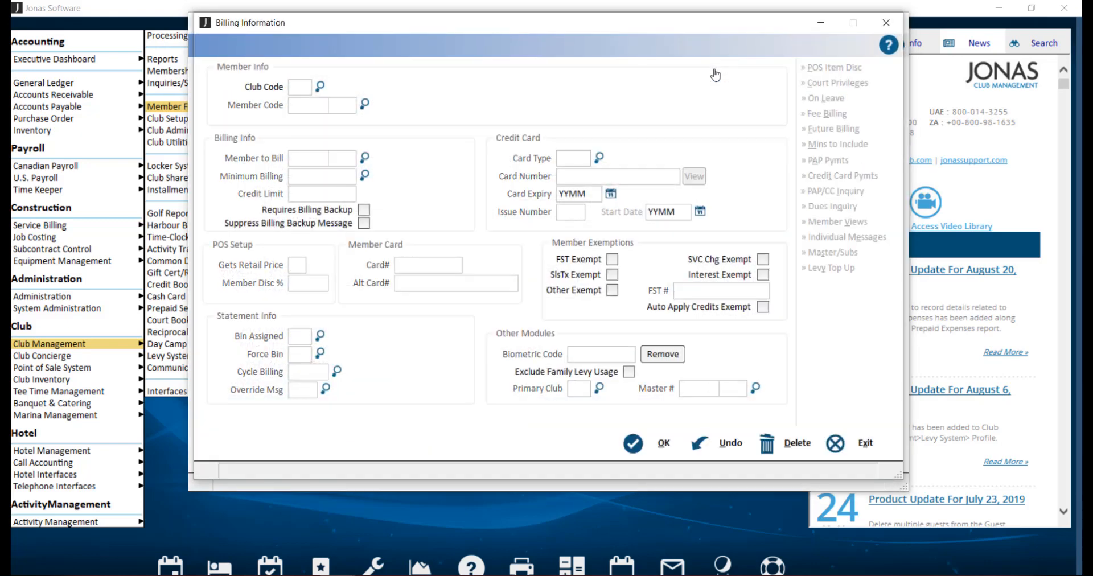
{"action": "left_click_drag", "start_coordinate": [200, 162], "coordinate": [491, 189]}
{"action": "key", "text": "Escape"}
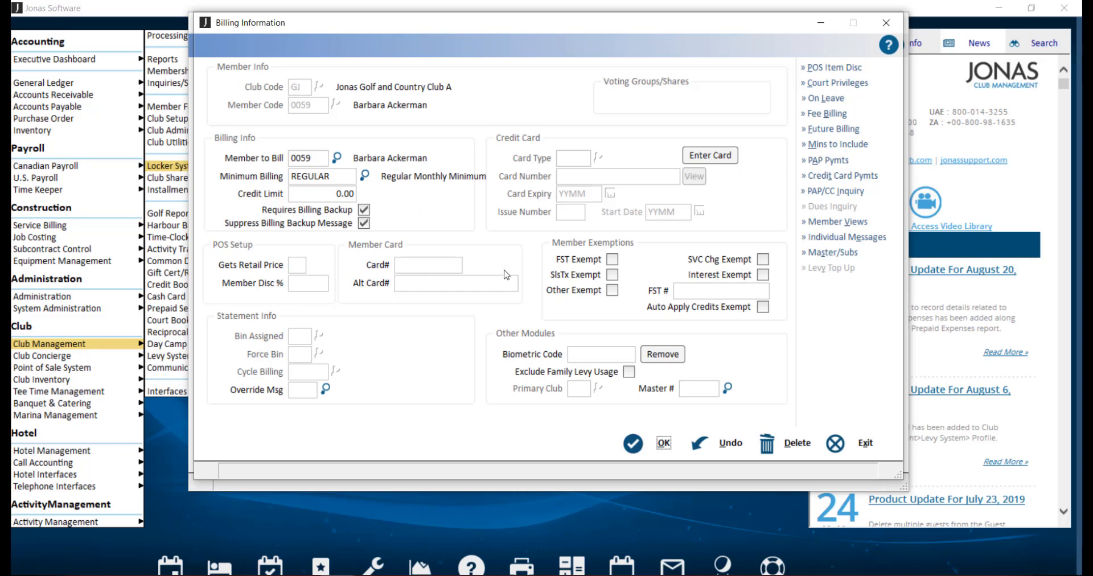
{"action": "left_click", "coordinate": [655, 447]}
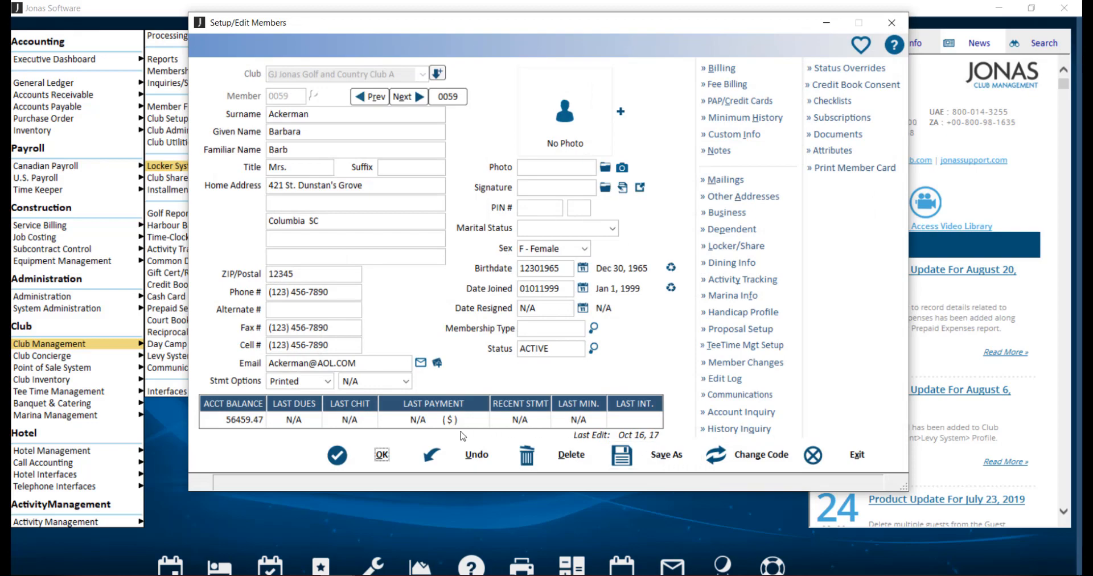
{"action": "left_click", "coordinate": [382, 455]}
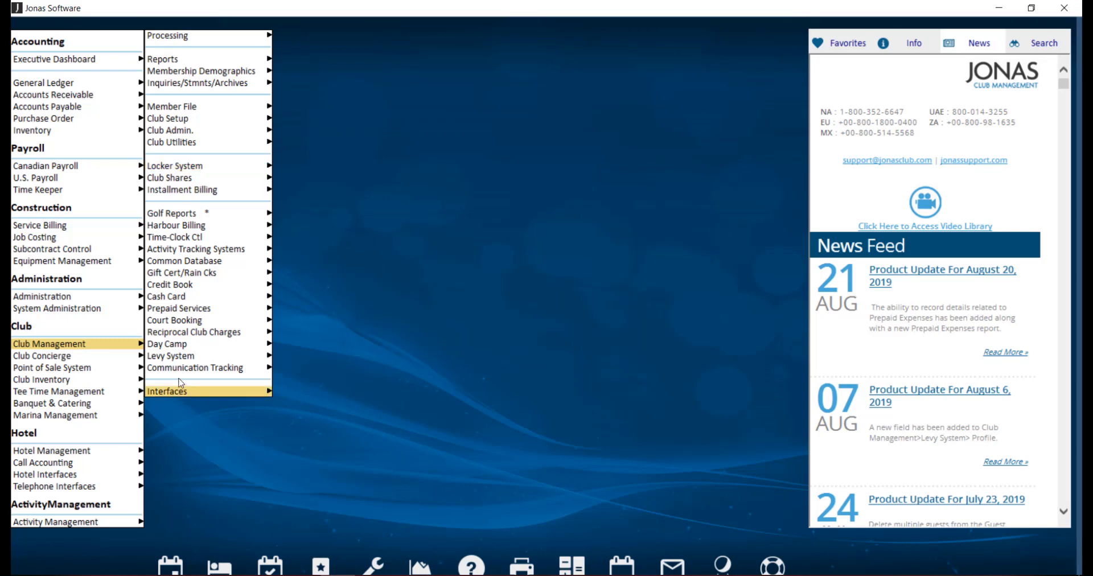
Step: Open the point-of-sale sales category 10APP Appetizers
{"action": "mouse_move", "coordinate": [109, 370]}
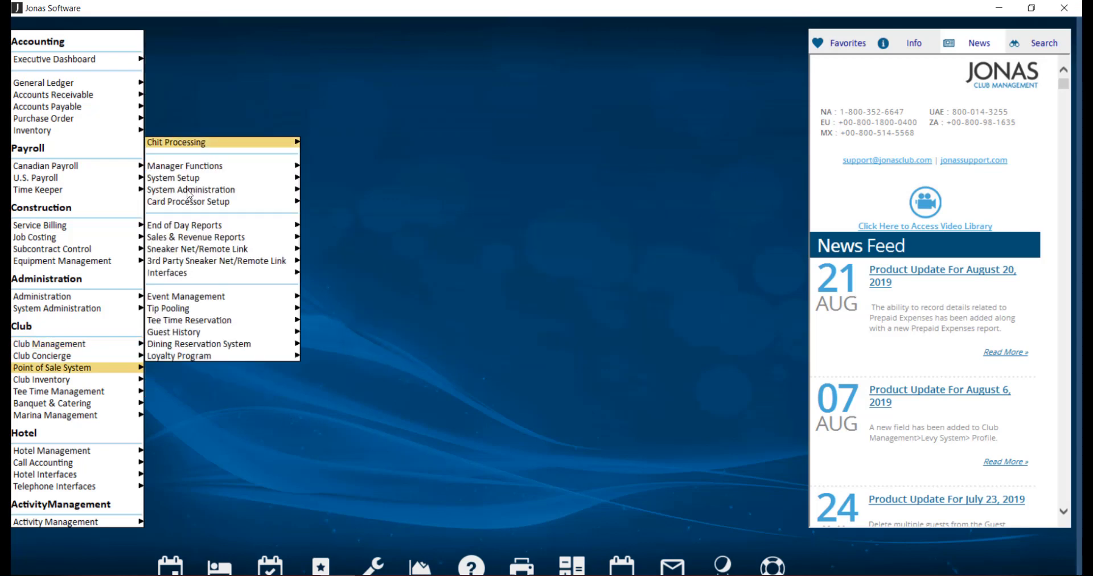
{"action": "mouse_move", "coordinate": [184, 182]}
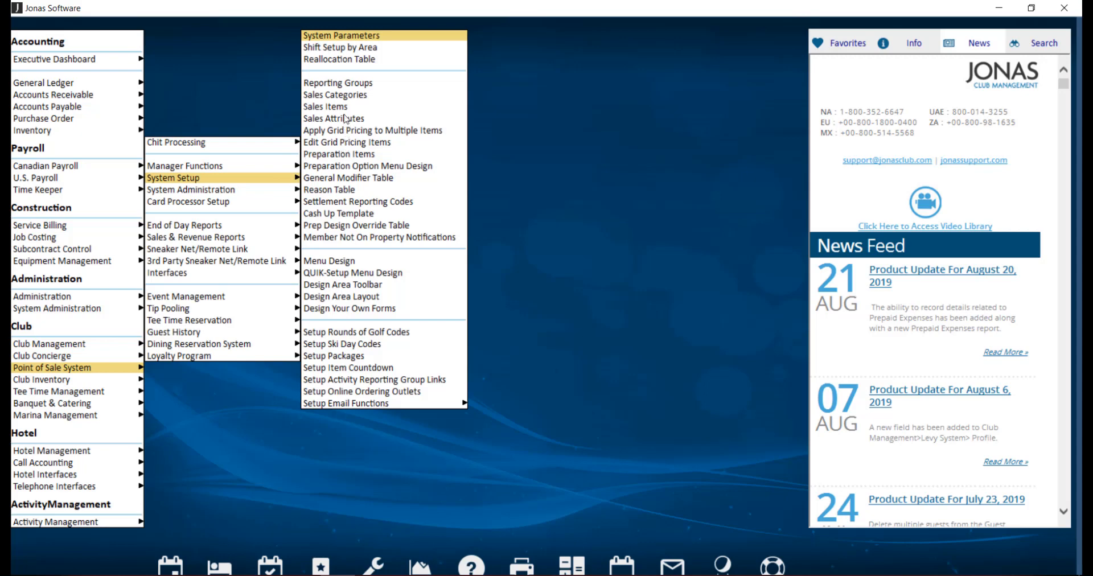
{"action": "left_click", "coordinate": [344, 97]}
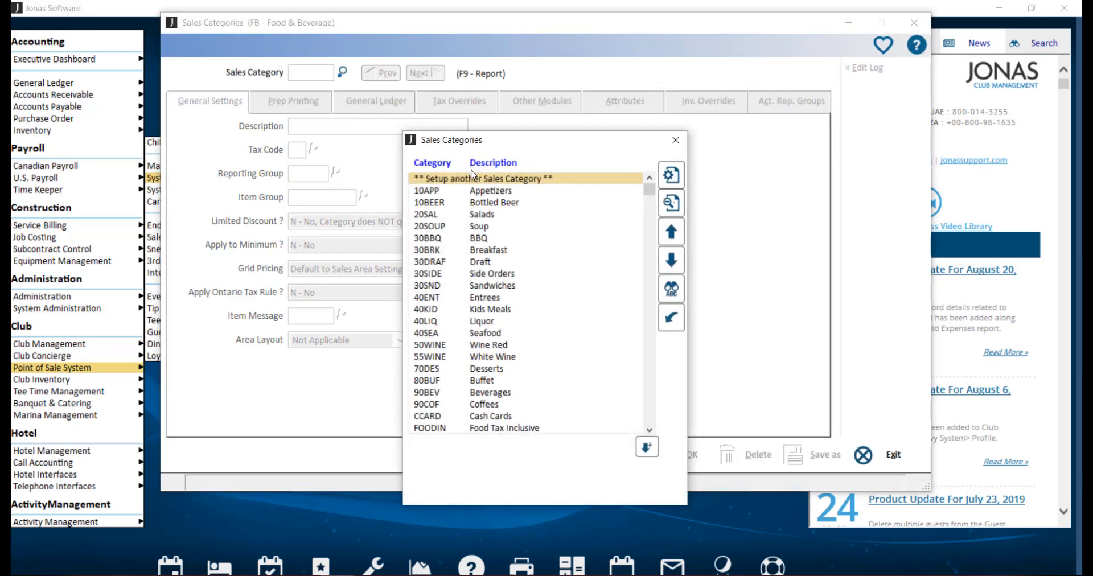
{"action": "left_click", "coordinate": [480, 194]}
{"action": "double_click", "coordinate": [480, 194]}
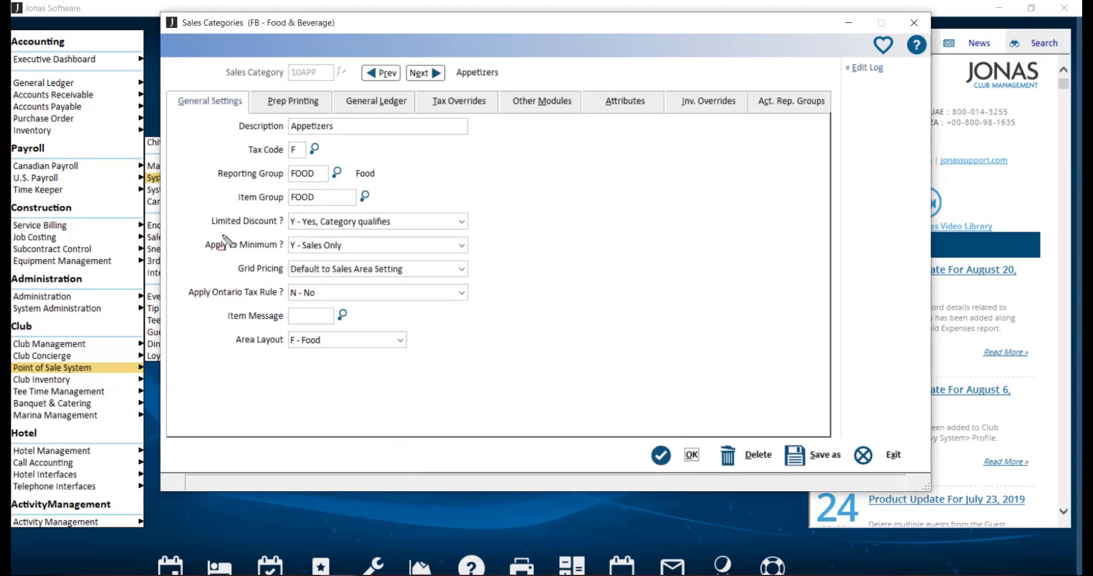
Step: Review the Apply to Minimum options of the Appetizers category, keep Y - Sales Only, and close the category
{"action": "left_click_drag", "start_coordinate": [196, 237], "coordinate": [488, 256]}
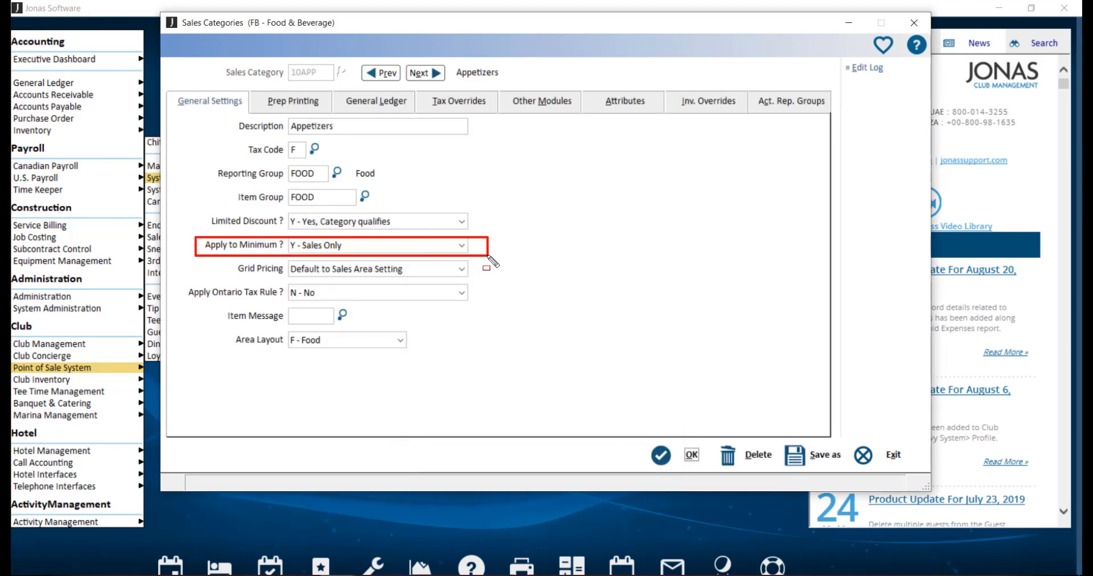
{"action": "key", "text": "Escape"}
{"action": "left_click", "coordinate": [461, 252]}
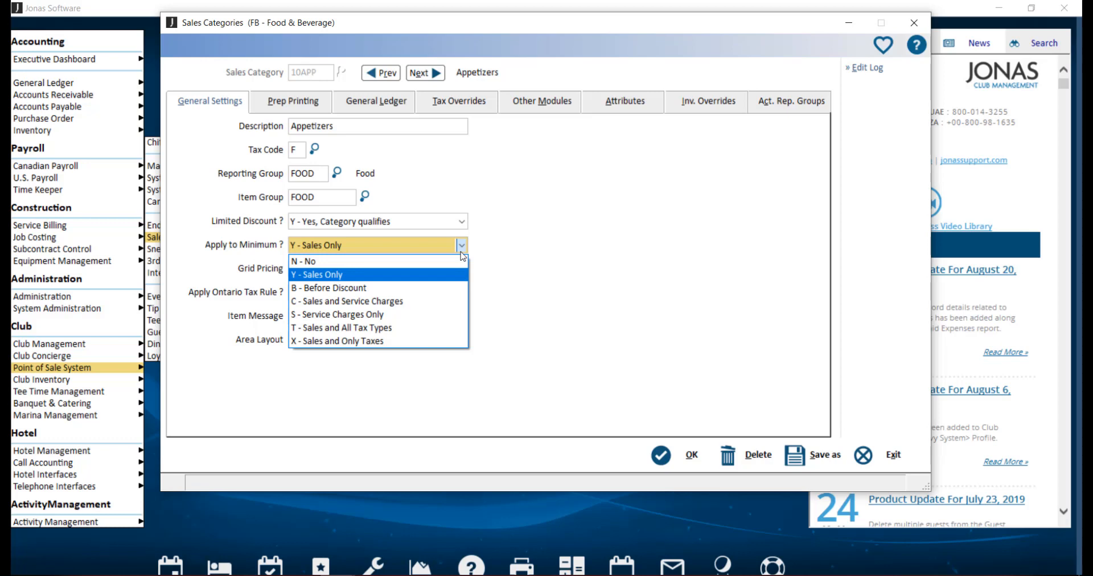
{"action": "left_click", "coordinate": [493, 245]}
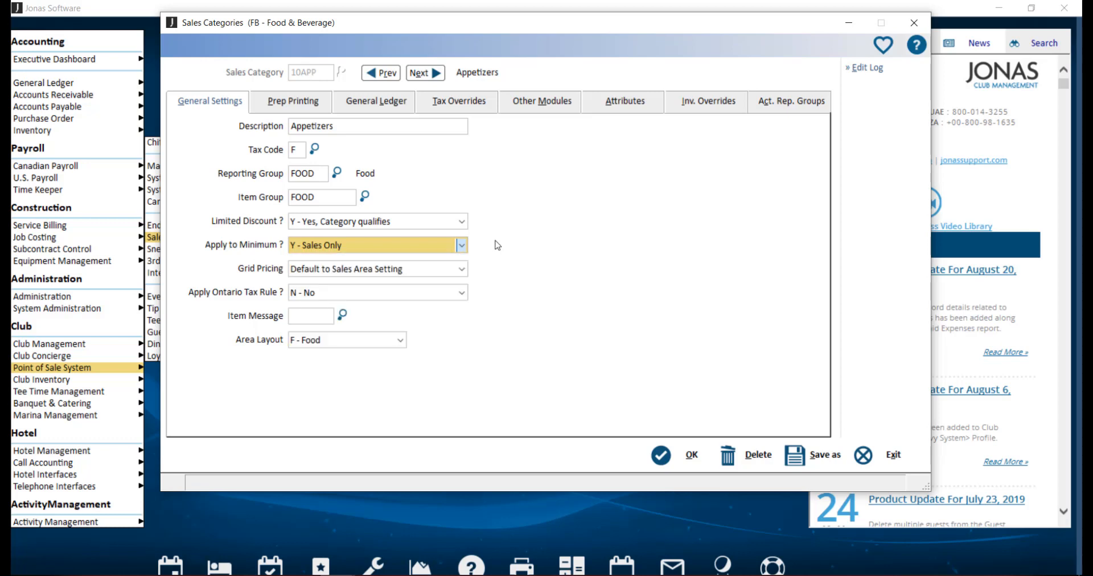
{"action": "left_click", "coordinate": [681, 454]}
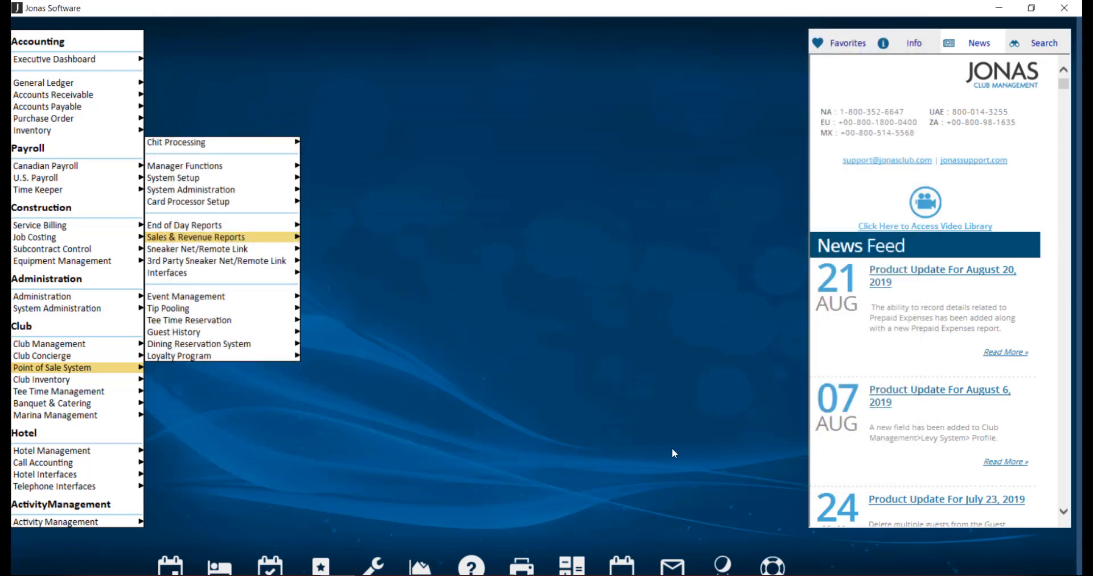
Step: Examine the Apply to Minimum setting of the MINIMUM item group in the ADMIN sales area and close the item group
{"action": "mouse_move", "coordinate": [98, 344]}
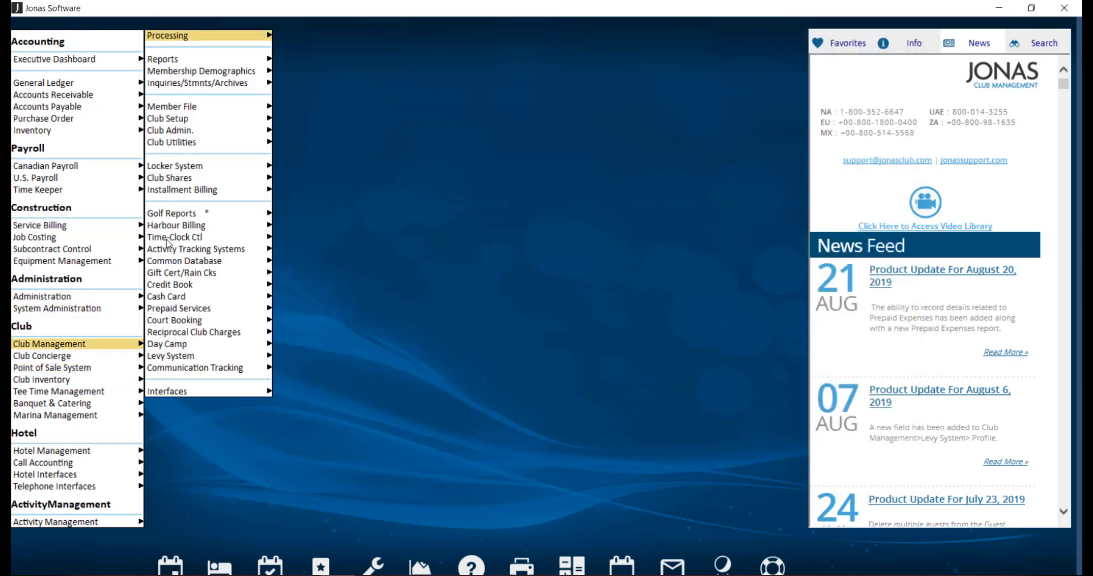
{"action": "mouse_move", "coordinate": [179, 121]}
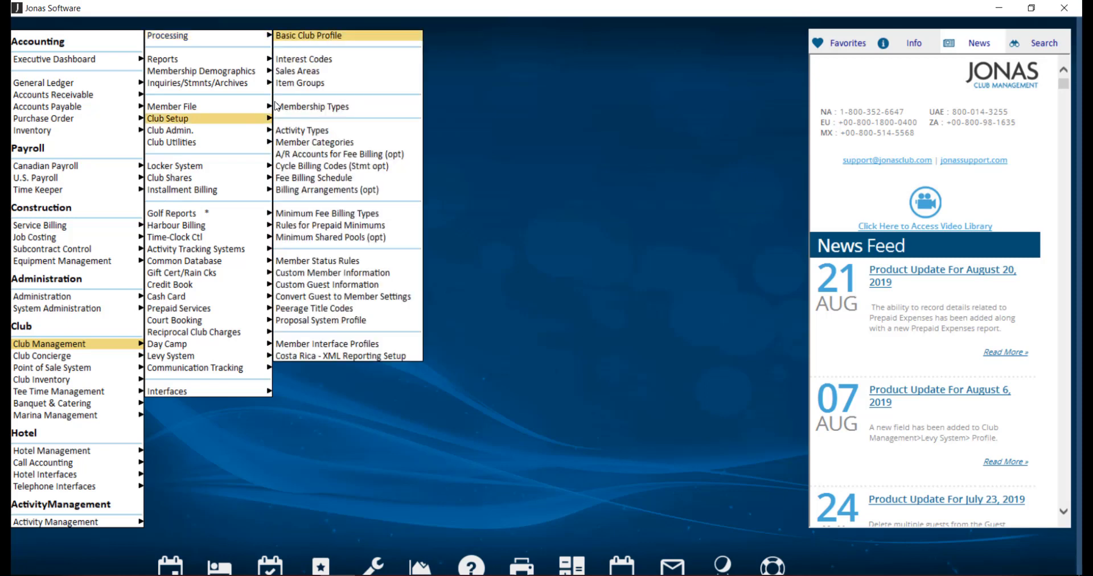
{"action": "left_click", "coordinate": [300, 84]}
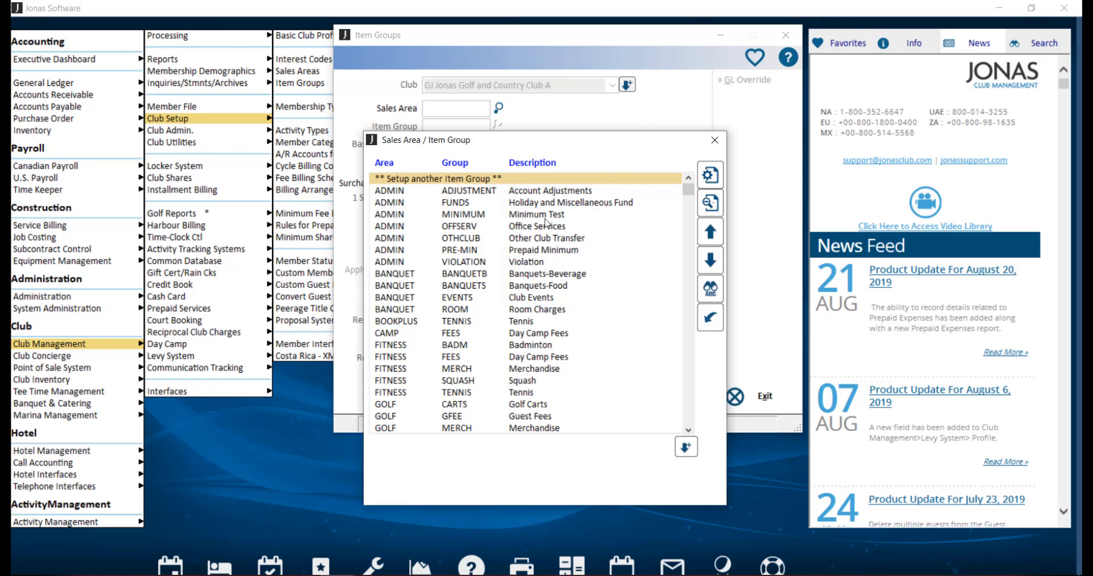
{"action": "double_click", "coordinate": [545, 219]}
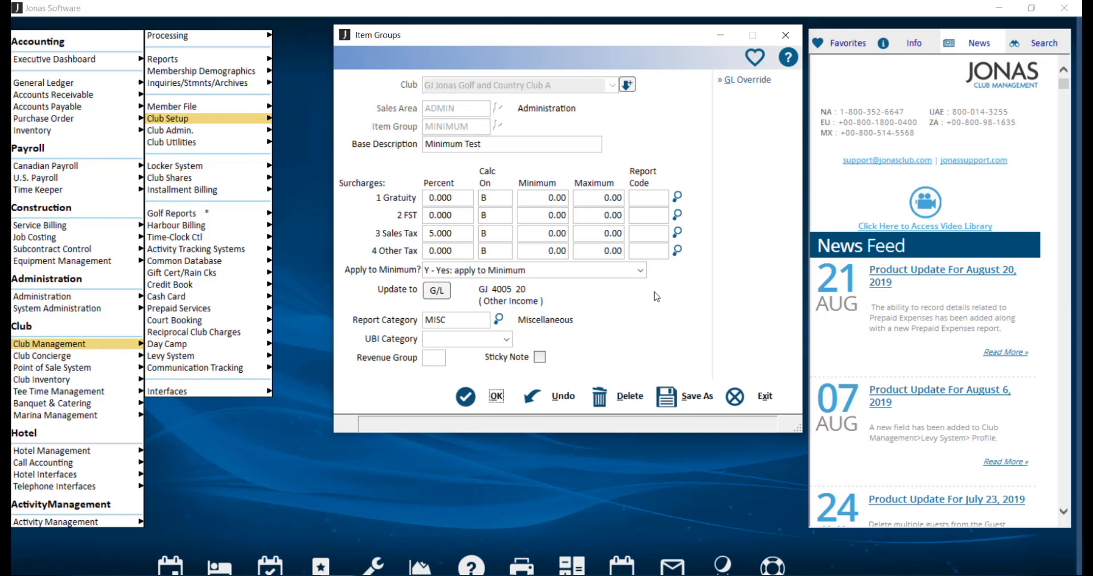
{"action": "left_click", "coordinate": [498, 394]}
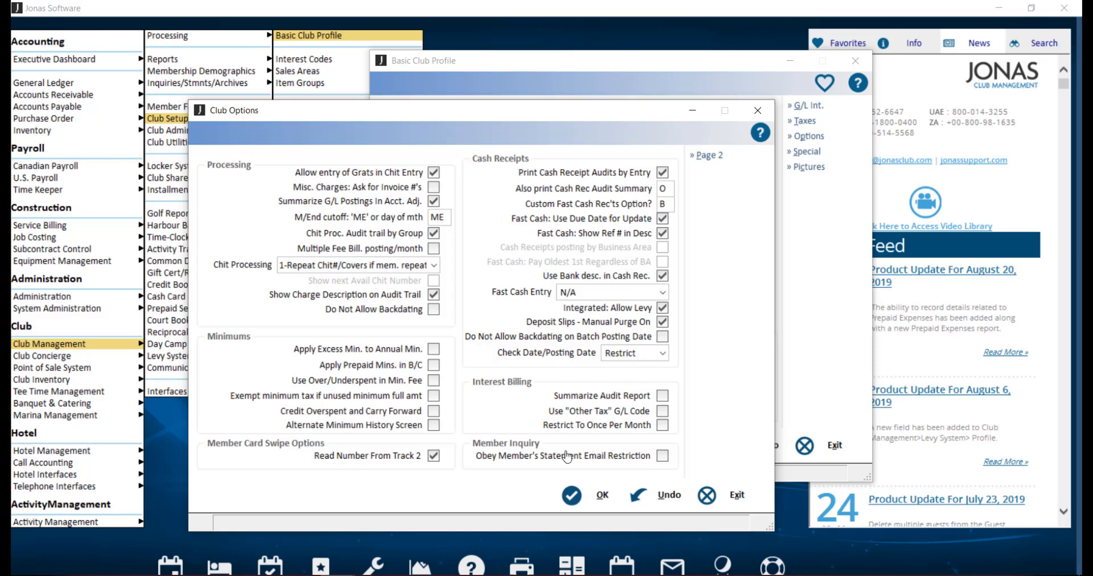
Step: Accept the Club Options and save the Basic Club Profile
{"action": "left_click", "coordinate": [599, 494]}
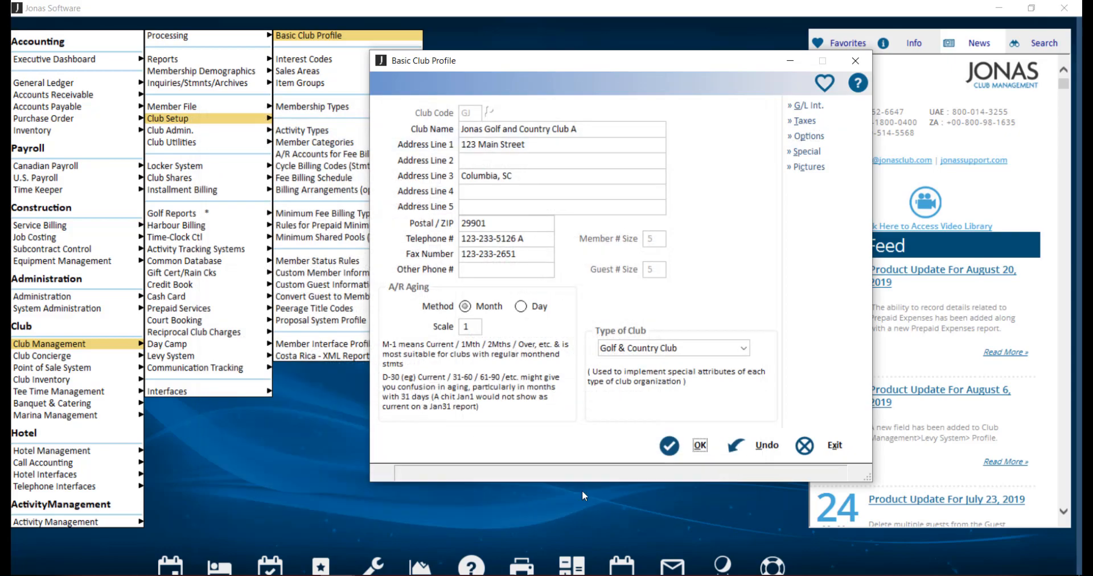
{"action": "left_click", "coordinate": [670, 447]}
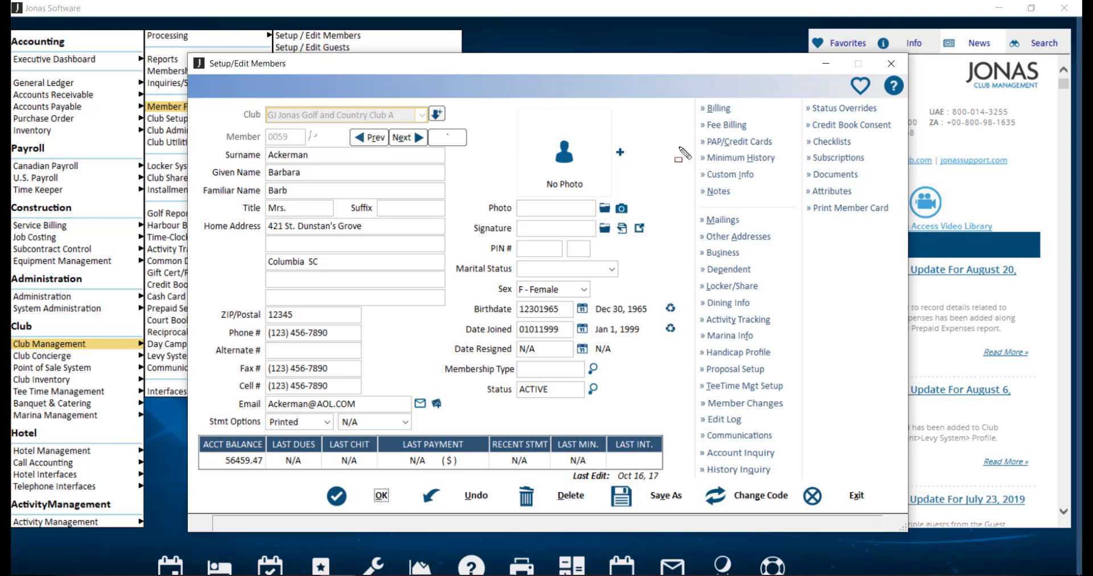
Step: Open the minimum billing history of the assigned member
{"action": "left_click_drag", "start_coordinate": [683, 147], "coordinate": [773, 169]}
{"action": "left_click", "coordinate": [766, 159]}
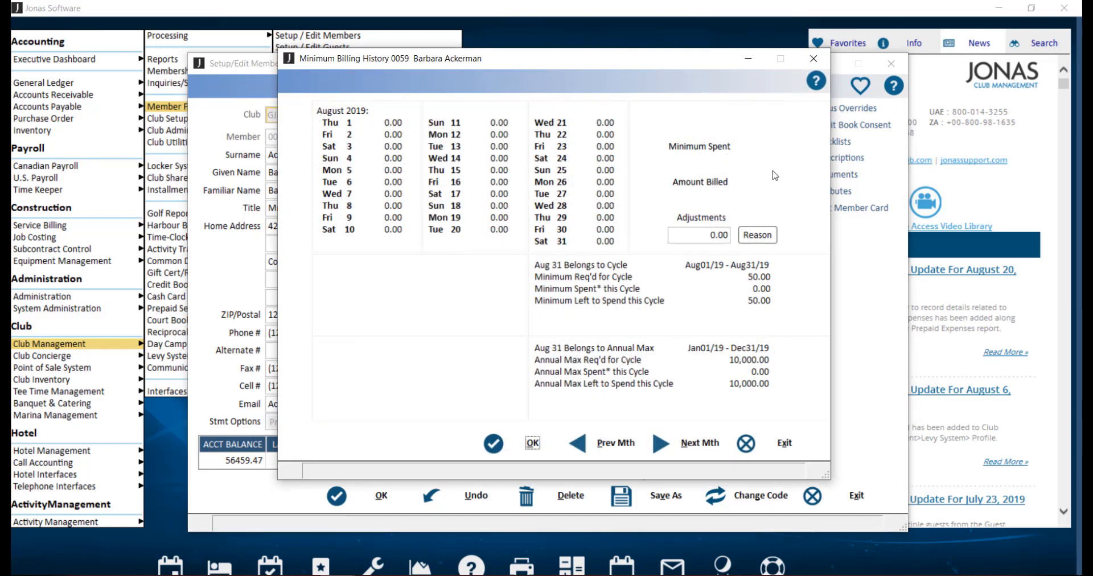